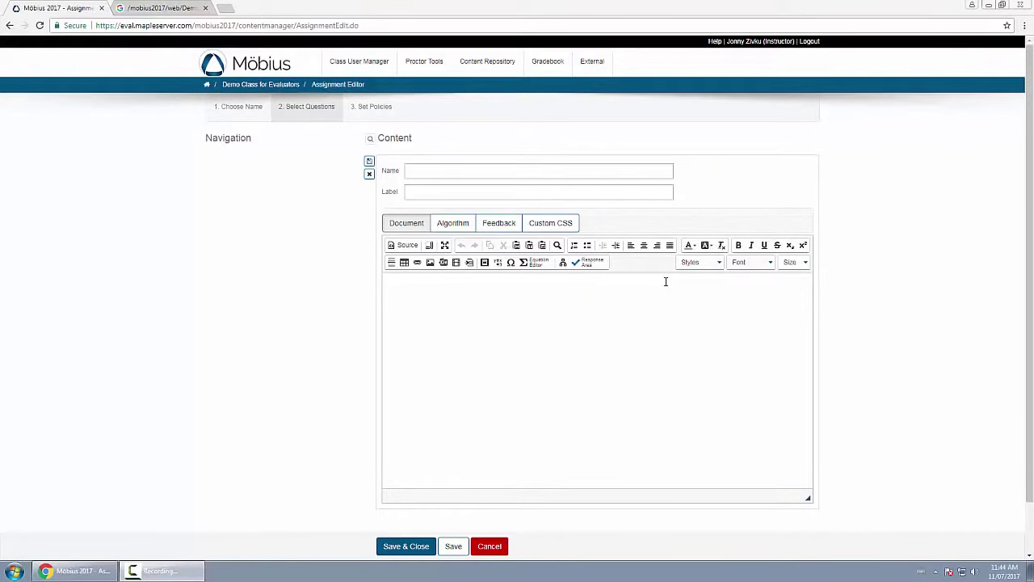
# Step: Name the question Limit and write the prompt "Calculate the limit of the following equation:" followed by the limit of sin(x)/x as x→0
pyautogui.click(446, 170)
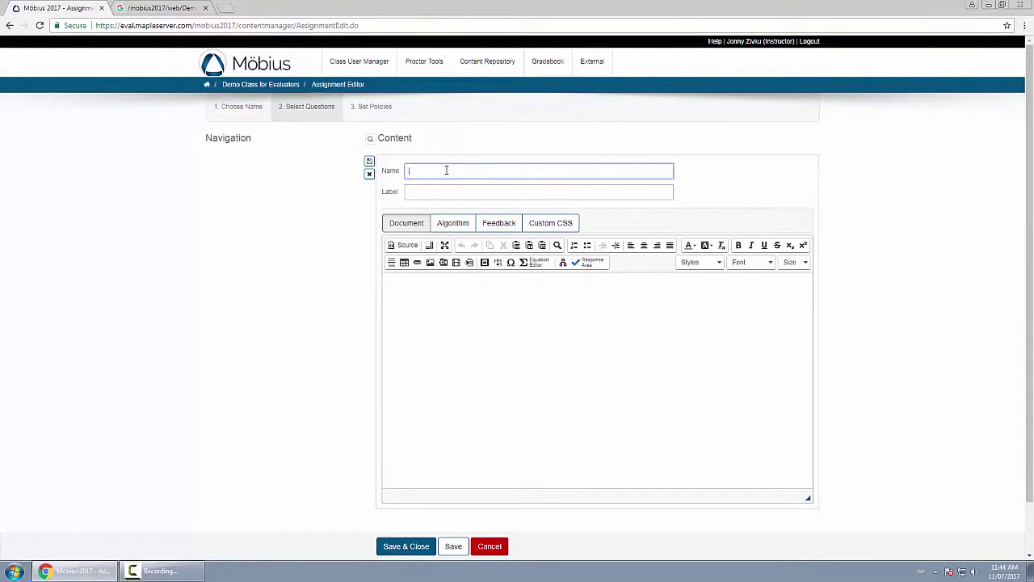
pyautogui.write('Limit')
pyautogui.click(439, 312)
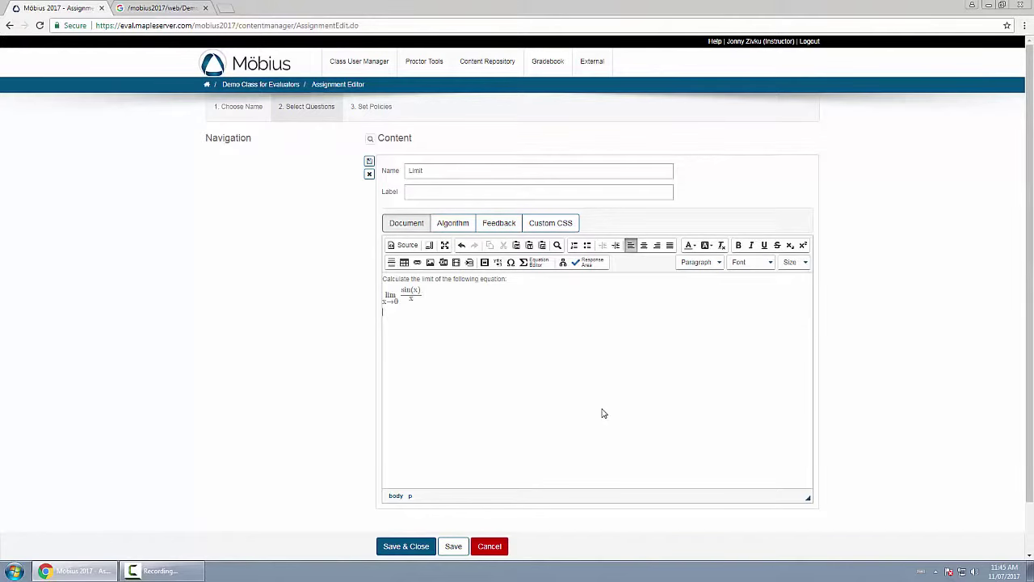
# Step: Add a Maple-graded response area below the equation with the answer limit(sin(x)/x,x=0)
pyautogui.click(586, 262)
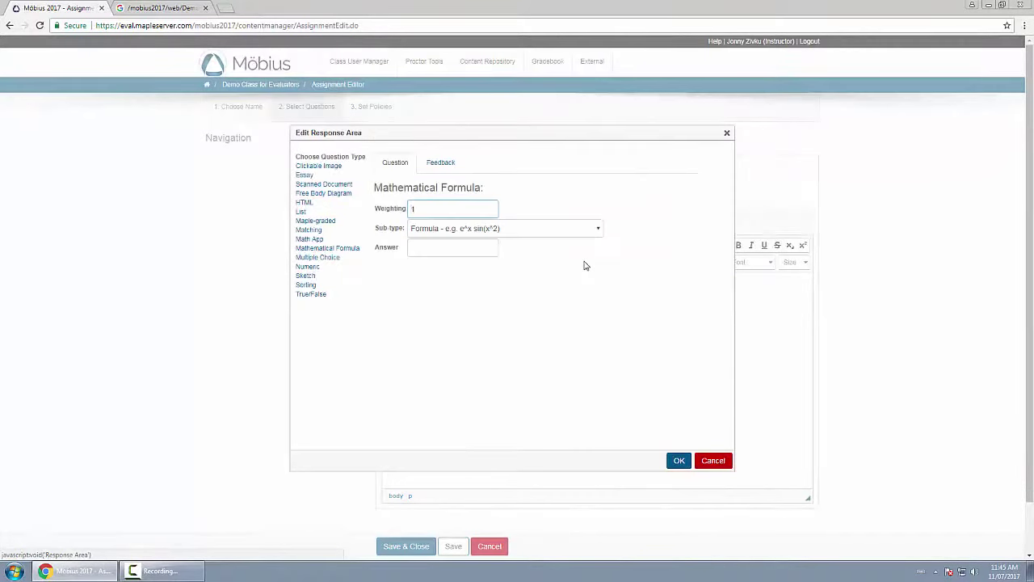
pyautogui.click(321, 225)
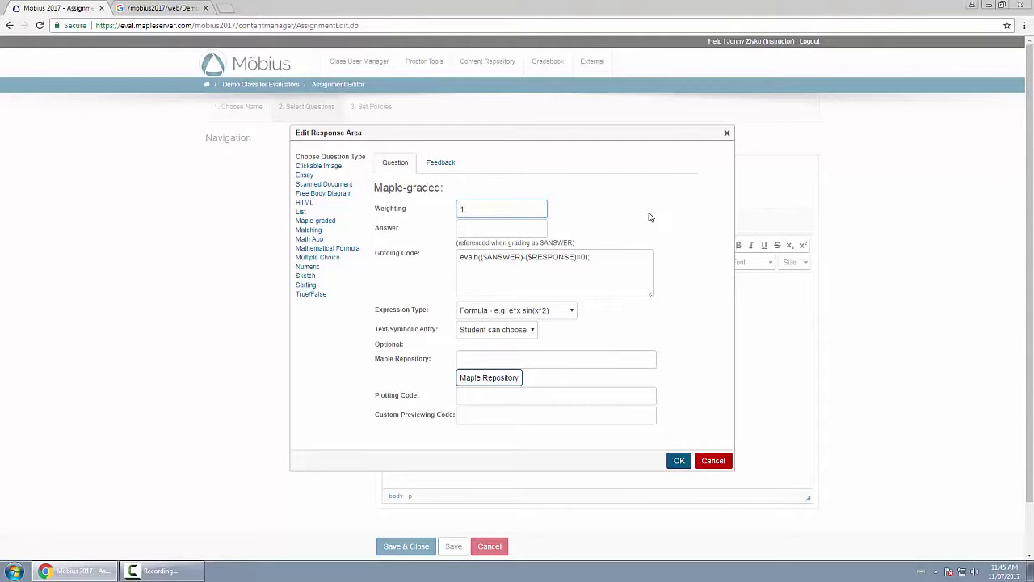
pyautogui.click(513, 228)
pyautogui.write('limit(')
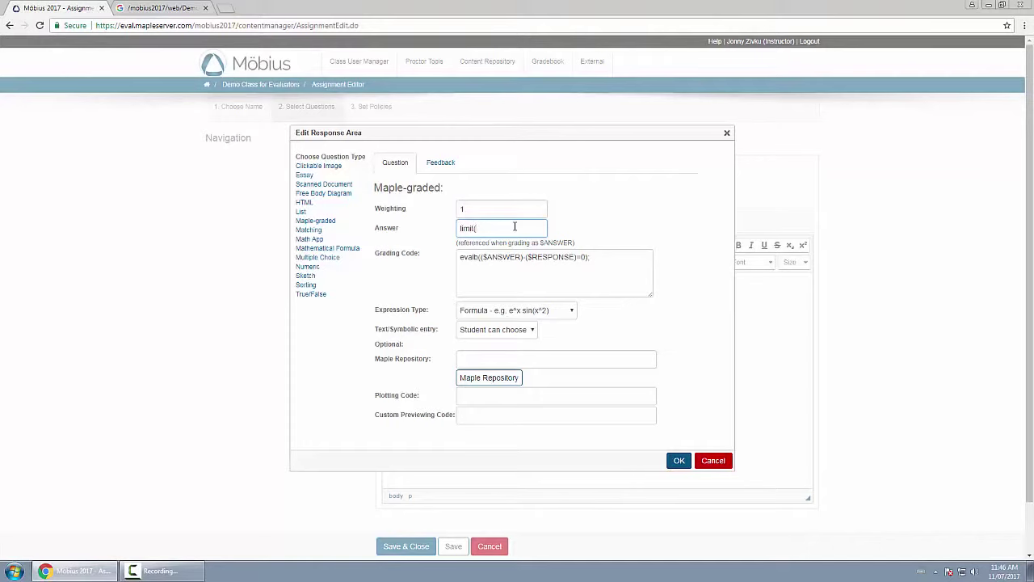
pyautogui.write('sin(x)/x,x=0)')
# Step: Examine the answer expression, its $ANSWER reference note and the default evalb grading code
pyautogui.moveTo(518, 228); pyautogui.dragTo(393, 227)
pyautogui.moveTo(574, 242); pyautogui.dragTo(549, 245)
pyautogui.click(588, 229)
pyautogui.tripleClick(532, 227)
pyautogui.click(532, 227)
pyautogui.tripleClick(463, 257)
pyautogui.click(605, 256)
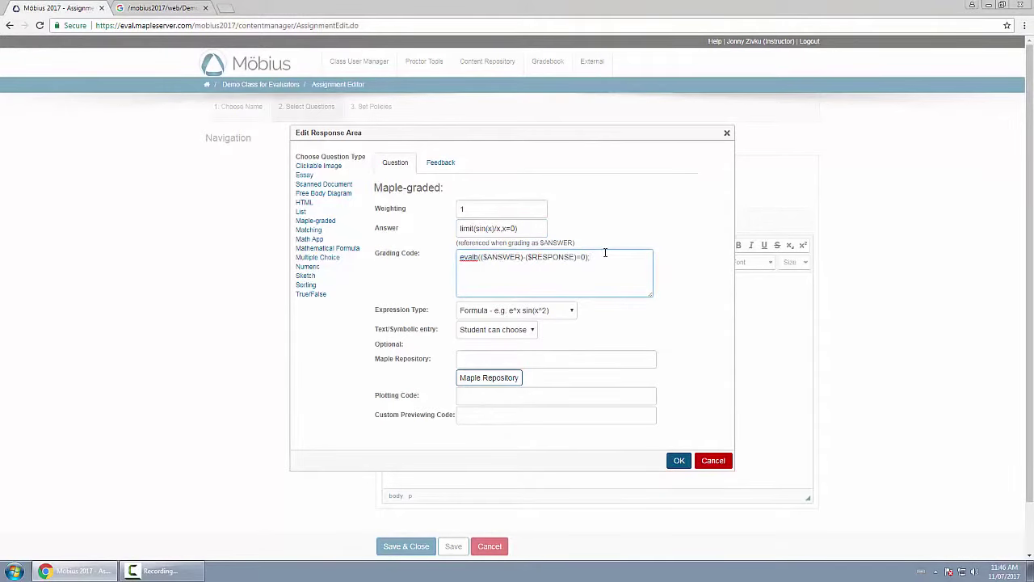
pyautogui.moveTo(574, 244)
pyautogui.mouseDown()
pyautogui.moveTo(542, 247)
pyautogui.moveTo(578, 258)
pyautogui.mouseUp()
pyautogui.moveTo(479, 257); pyautogui.dragTo(450, 260)
pyautogui.moveTo(589, 259); pyautogui.dragTo(478, 258)
pyautogui.click(482, 258)
pyautogui.press('BackSpace')
pyautogui.doubleClick(480, 260)
pyautogui.moveTo(613, 275); pyautogui.dragTo(358, 257)
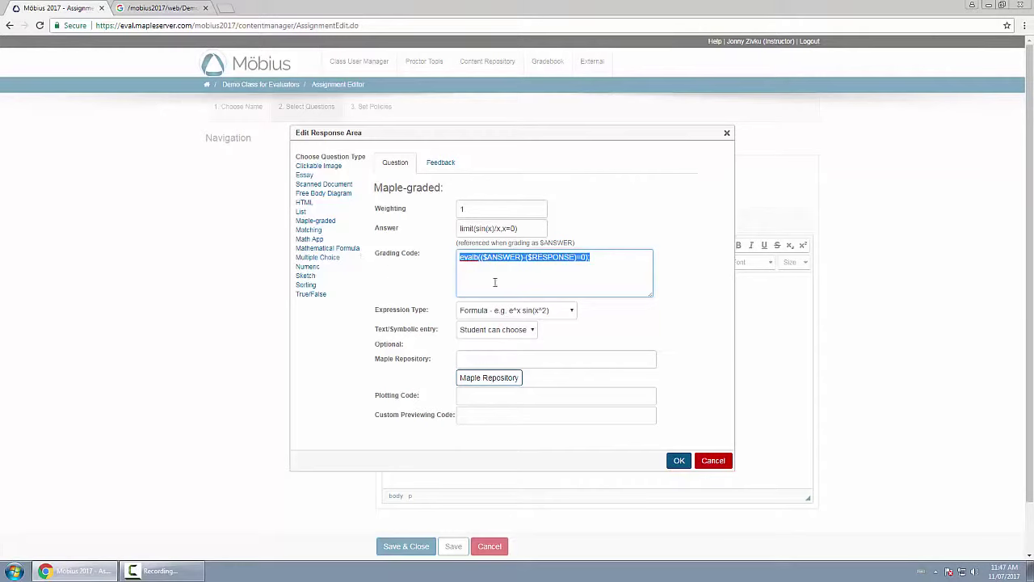
# Step: Wrap the difference in the grading code with simplify so it reads evalb(simplify(($ANSWER)-($RESPONSE))=0);
pyautogui.click(483, 257)
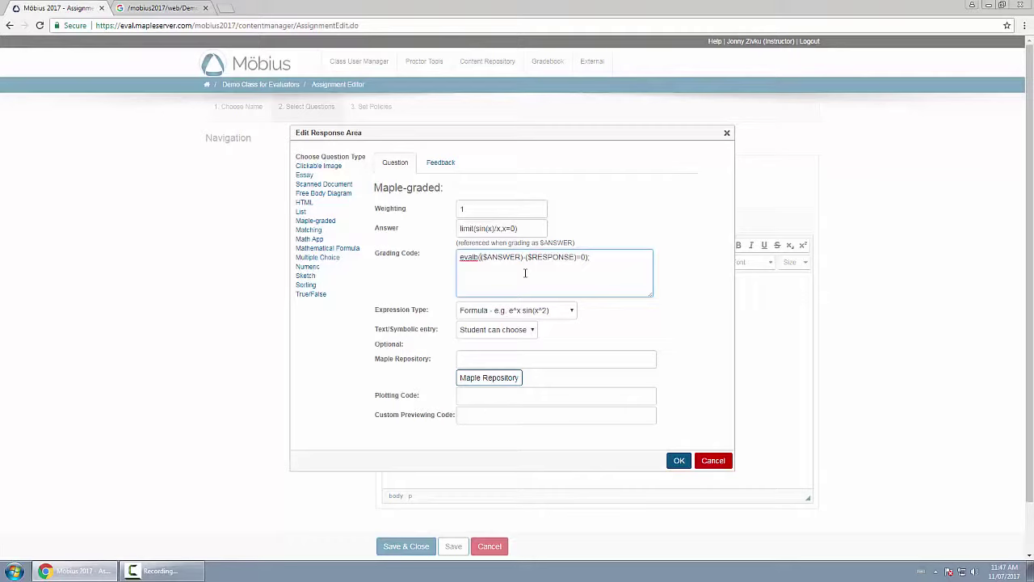
pyautogui.write('simplify(($ANSWER)')
pyautogui.moveTo(550, 258); pyautogui.dragTo(511, 258)
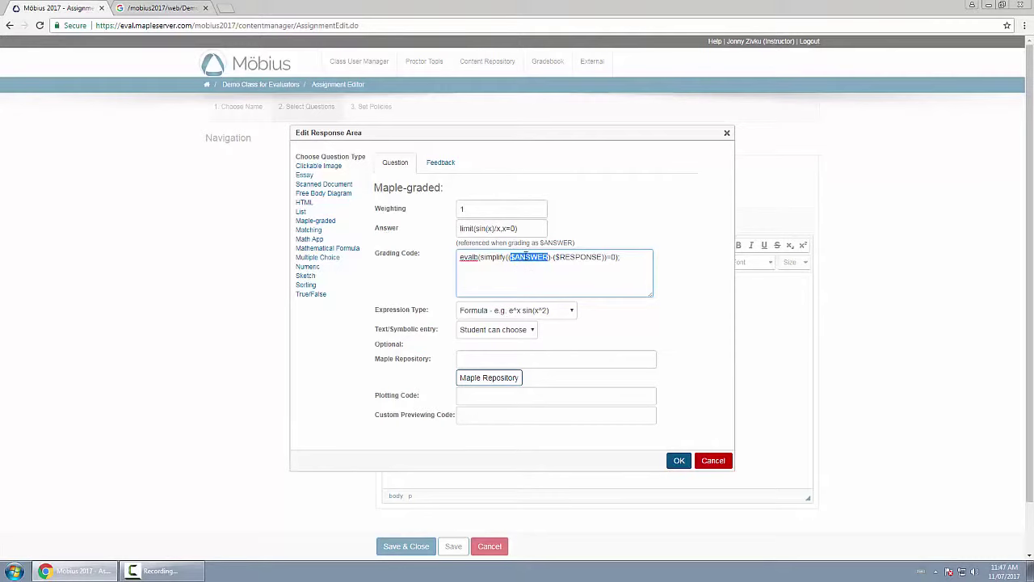
pyautogui.moveTo(554, 257); pyautogui.dragTo(604, 258)
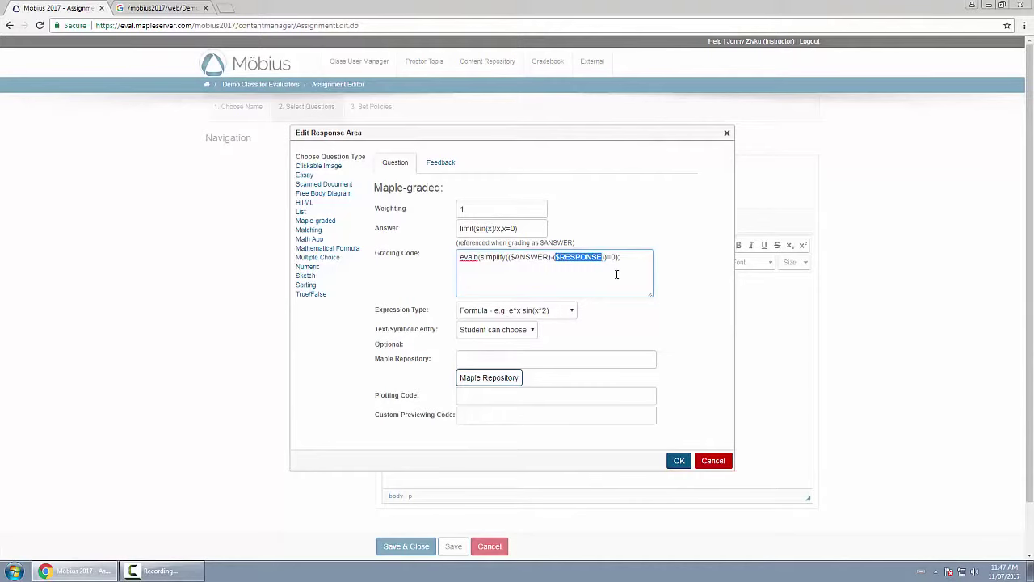
# Step: Review the available expression types and text/symbolic entry options, keeping Formula and Student can choose
pyautogui.click(569, 313)
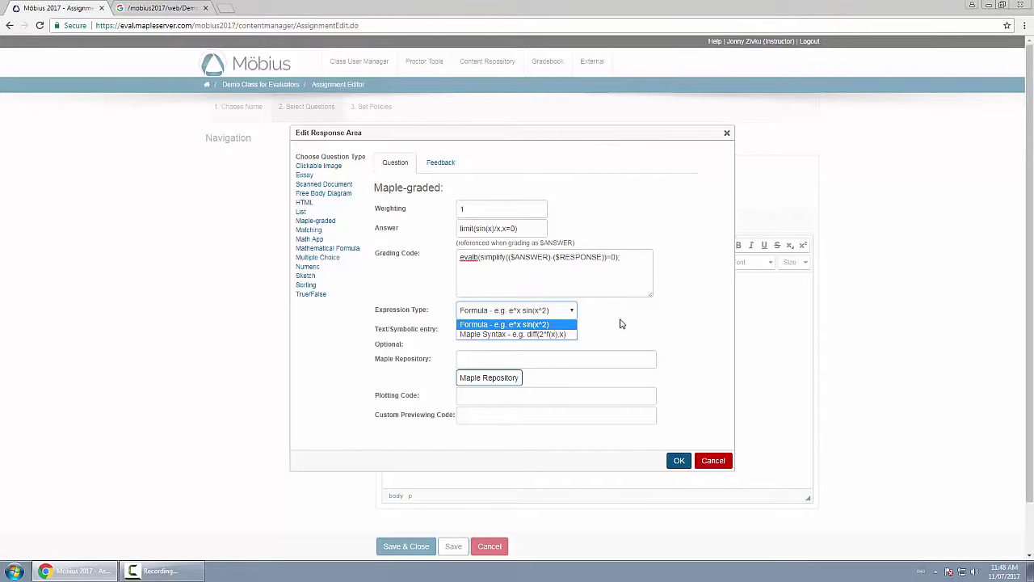
pyautogui.click(554, 325)
pyautogui.click(513, 330)
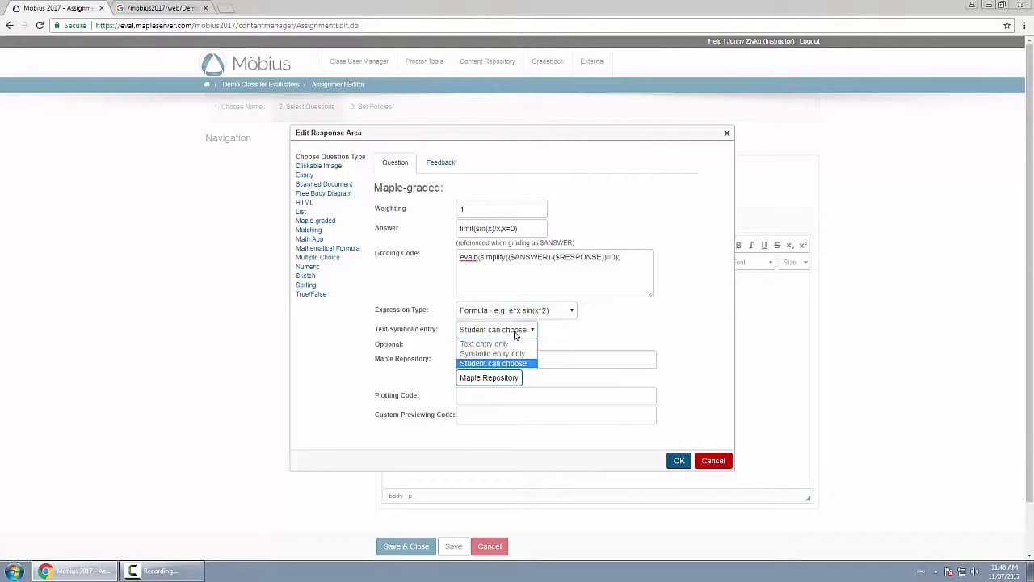
pyautogui.click(582, 331)
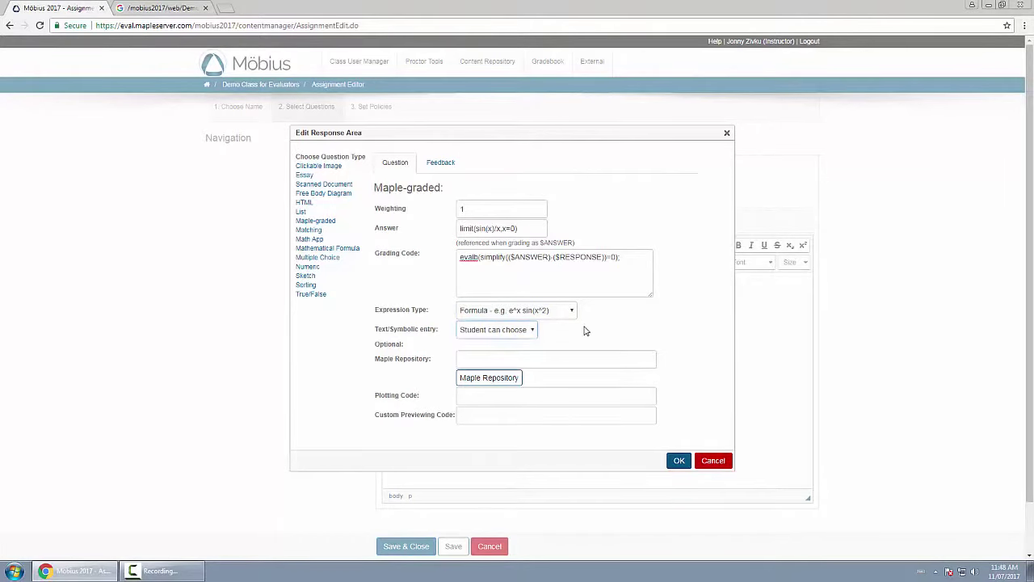
# Step: Try the Maple Syntax expression type with Symbolic entry only for the response area
pyautogui.click(570, 313)
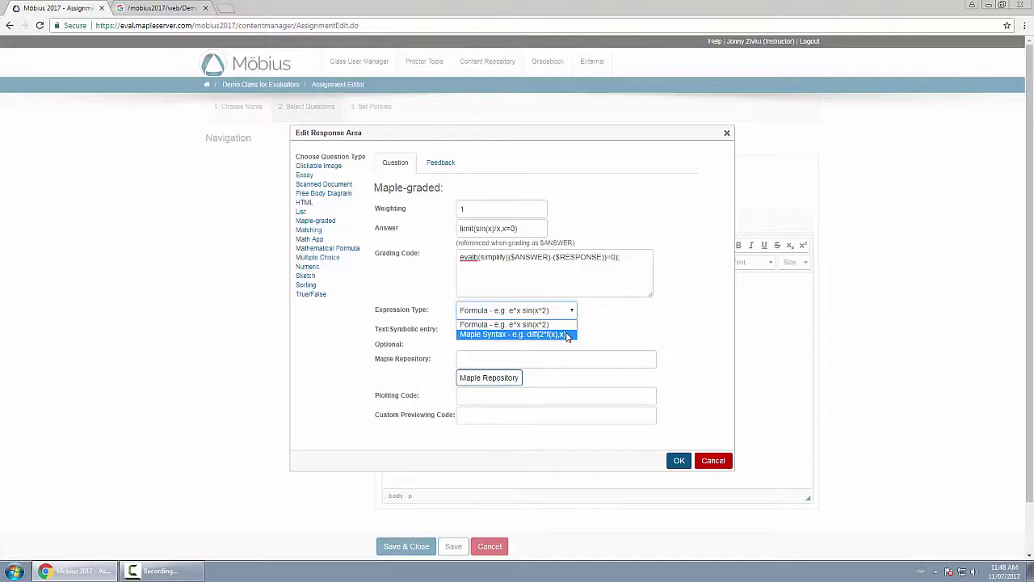
pyautogui.click(569, 336)
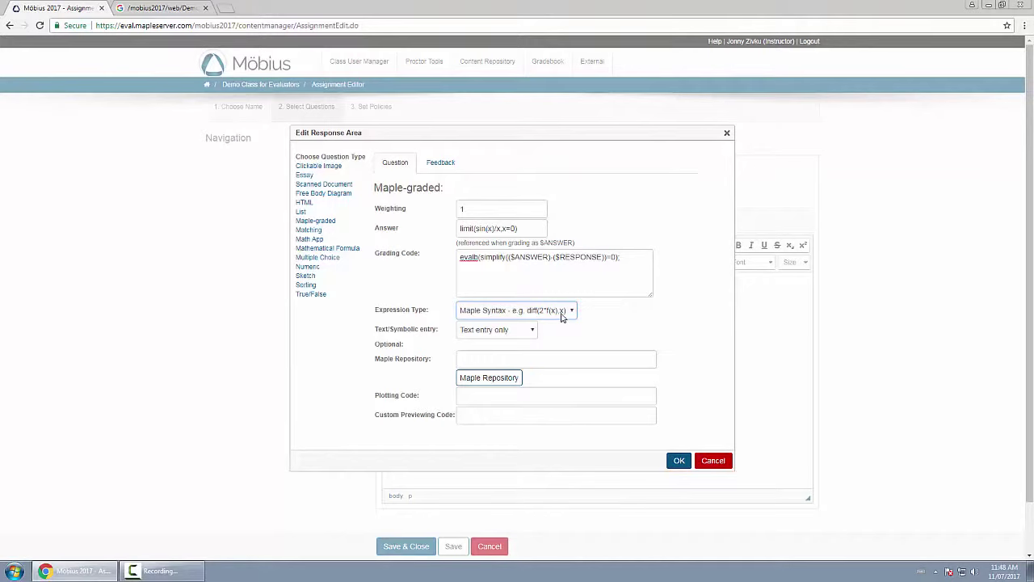
pyautogui.click(496, 330)
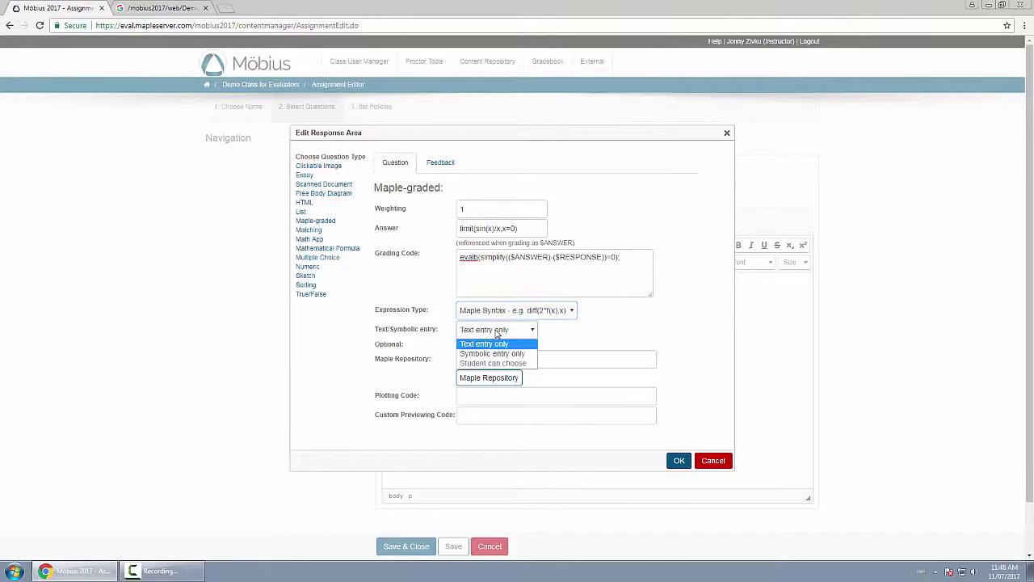
pyautogui.click(523, 355)
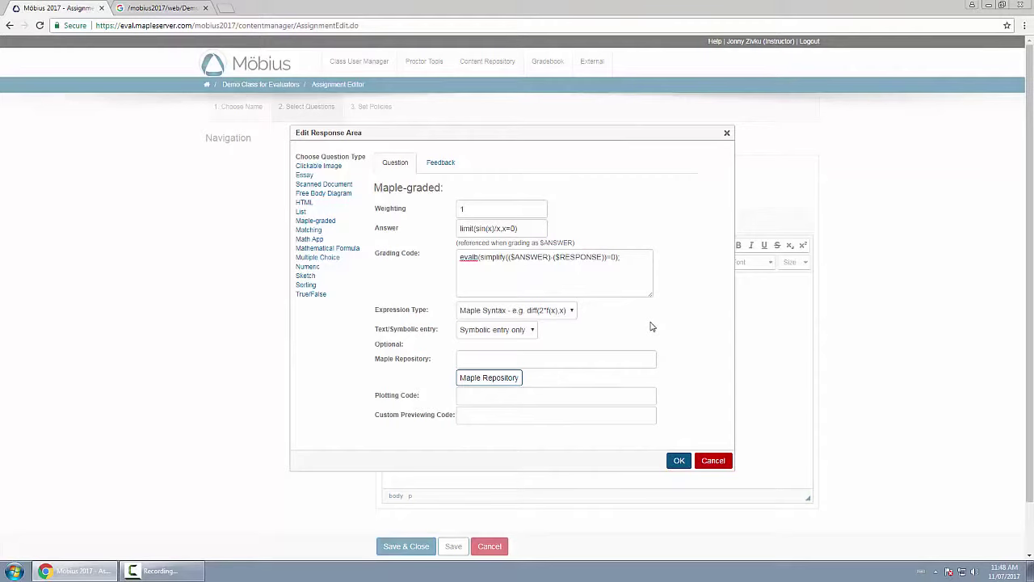
pyautogui.click(526, 330)
pyautogui.click(596, 345)
# Step: Set the expression type back to Formula, keeping the text/symbolic entry at Student can choose
pyautogui.click(546, 312)
pyautogui.click(554, 323)
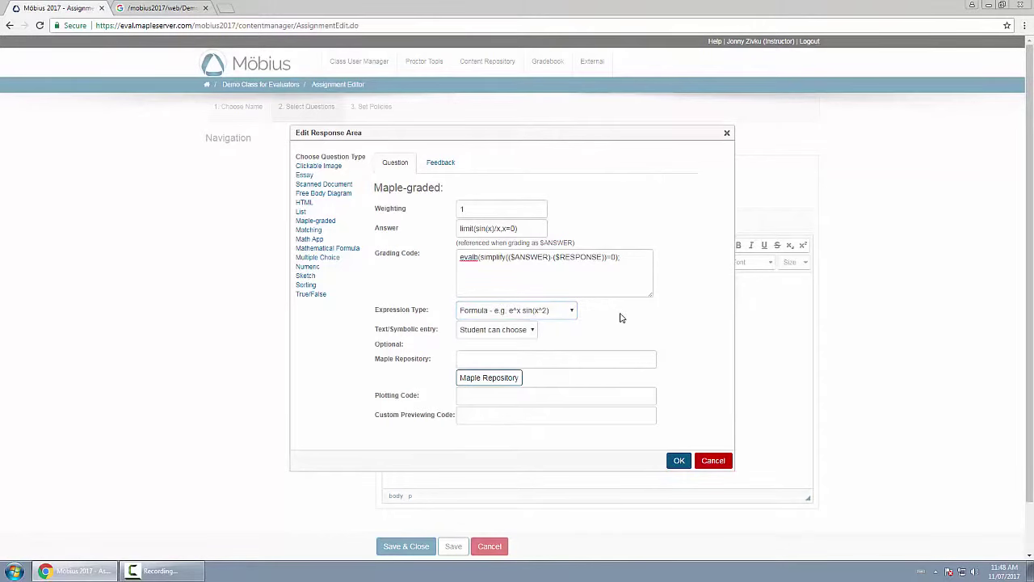
pyautogui.click(535, 329)
pyautogui.click(595, 333)
# Step: Confirm the Maple-graded response area and save the Limit question into the assignment
pyautogui.scroll(-1, 681, 291)
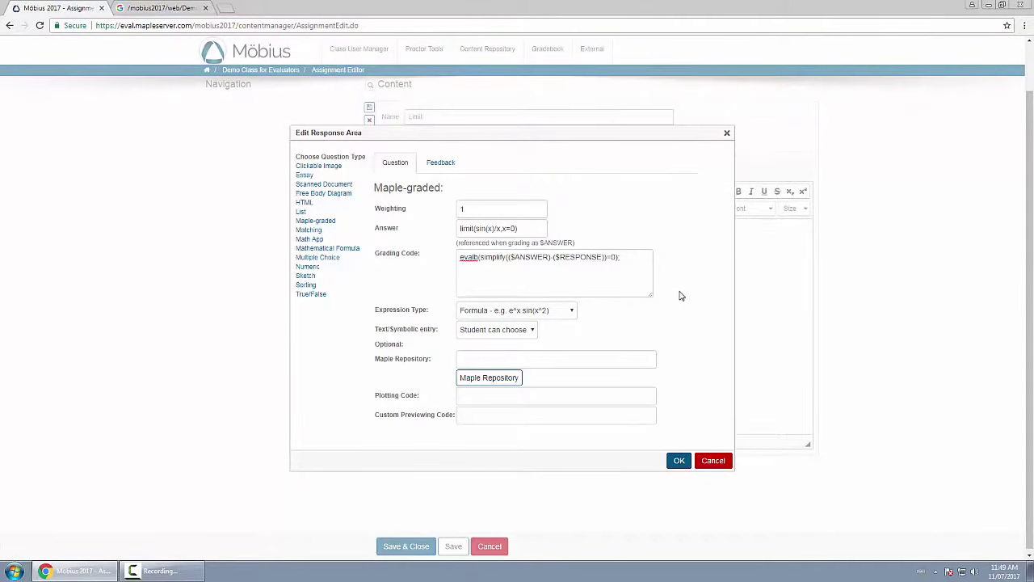
pyautogui.scroll(-1, 681, 292)
pyautogui.click(681, 463)
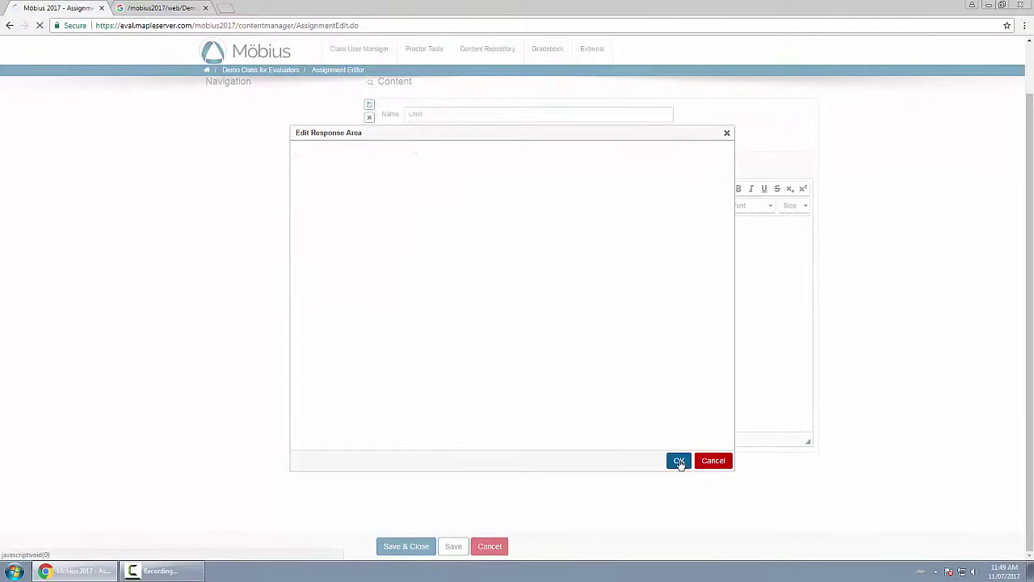
pyautogui.scroll(1, 272, 347)
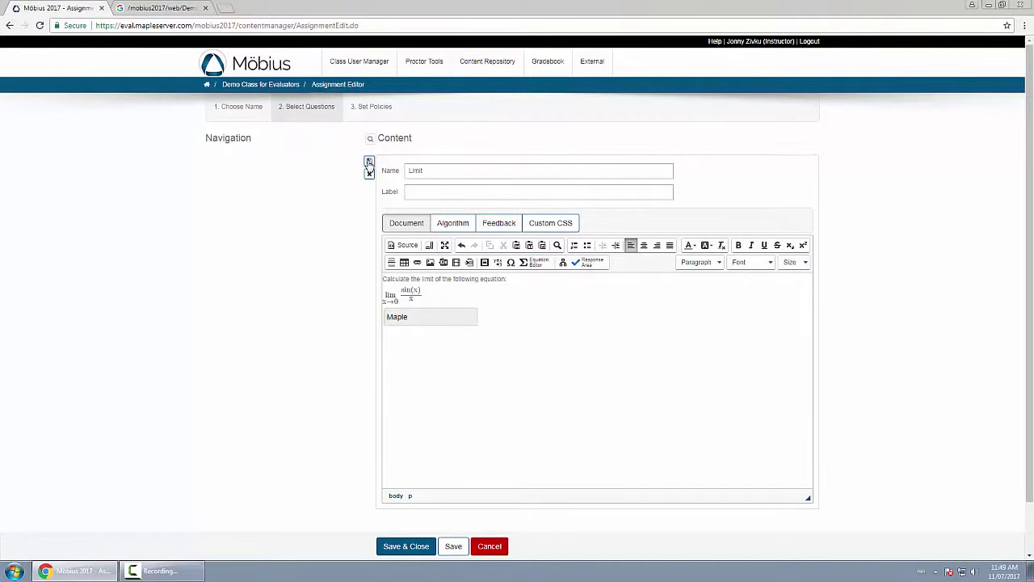
pyautogui.click(369, 164)
# Step: Test the saved Limit question by grading the response 1
pyautogui.click(421, 199)
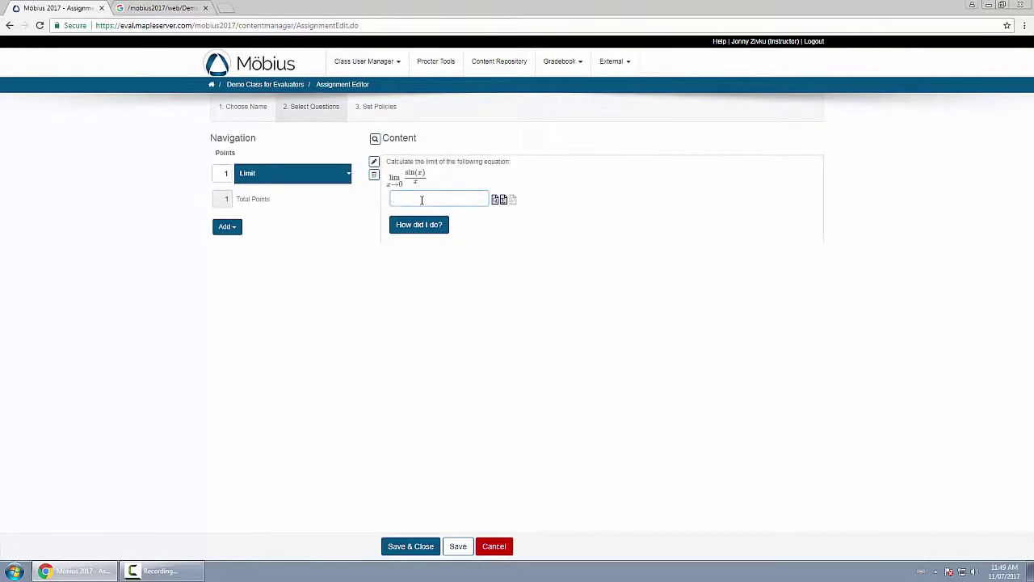
pyautogui.write('1')
pyautogui.click(417, 224)
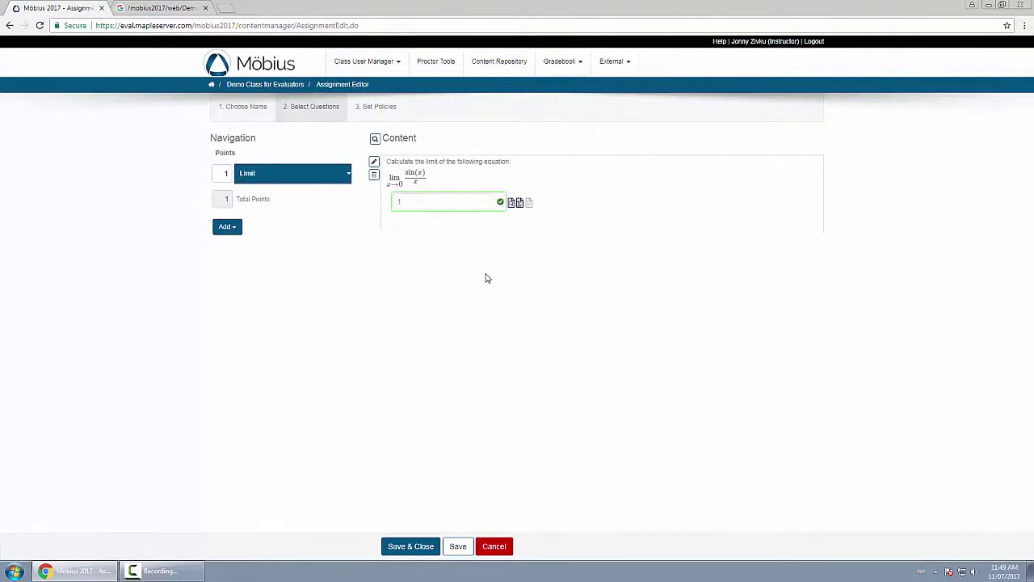